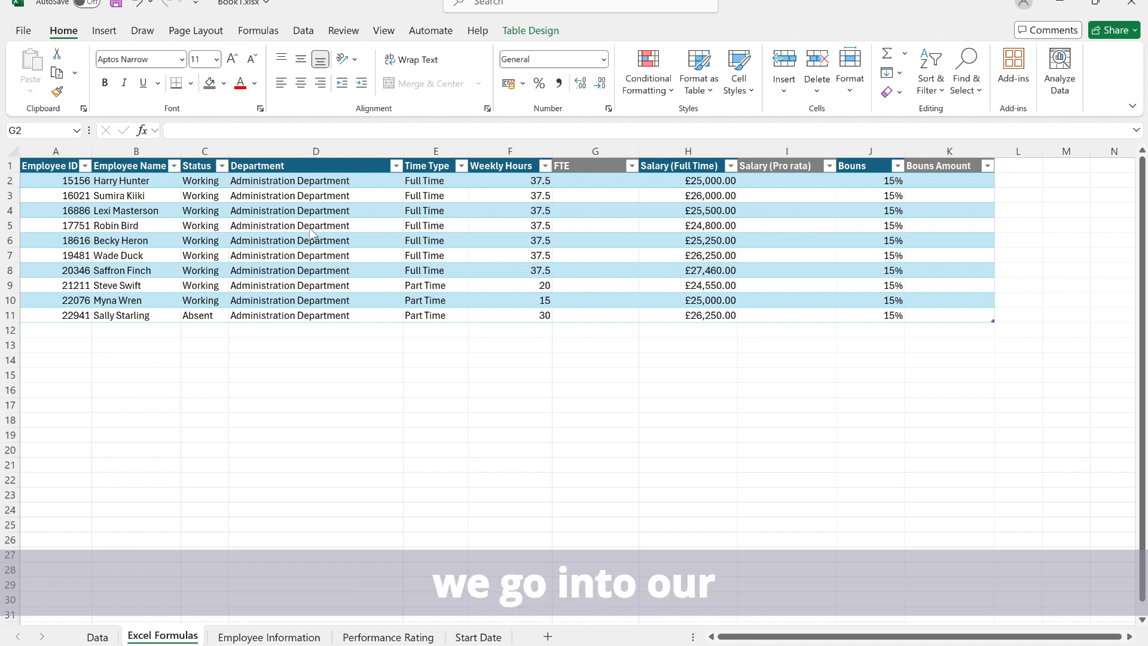
Step: Fill the FTE column with a SUM formula in G2 that divides the row's Weekly Hours by 37.5
left_click(568, 181)
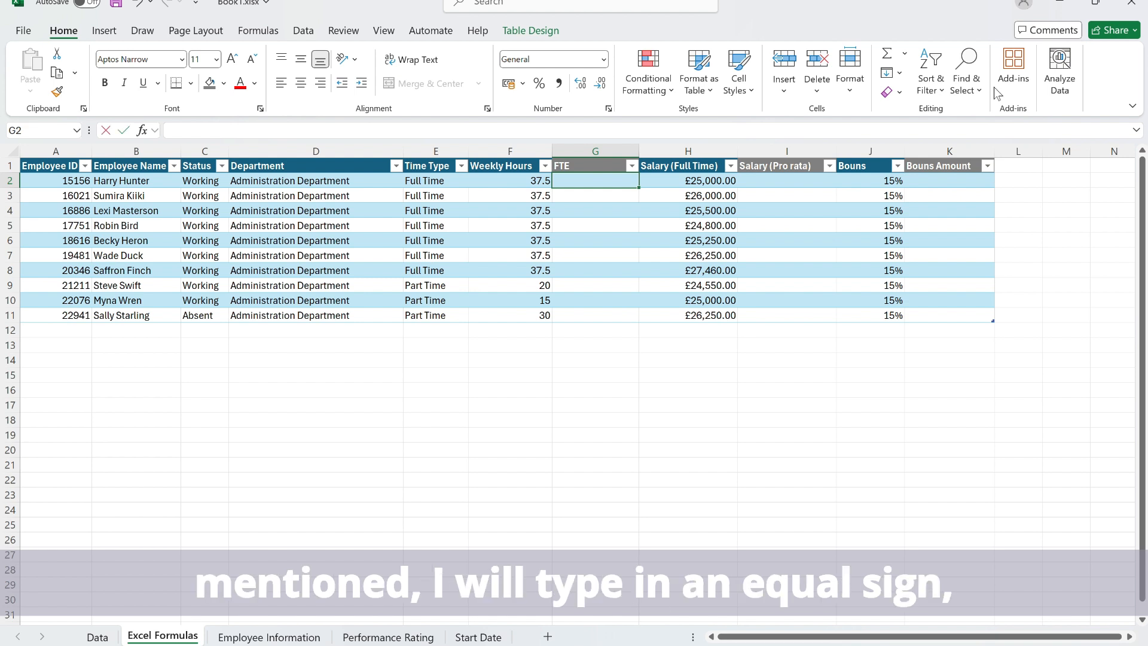
type("=")
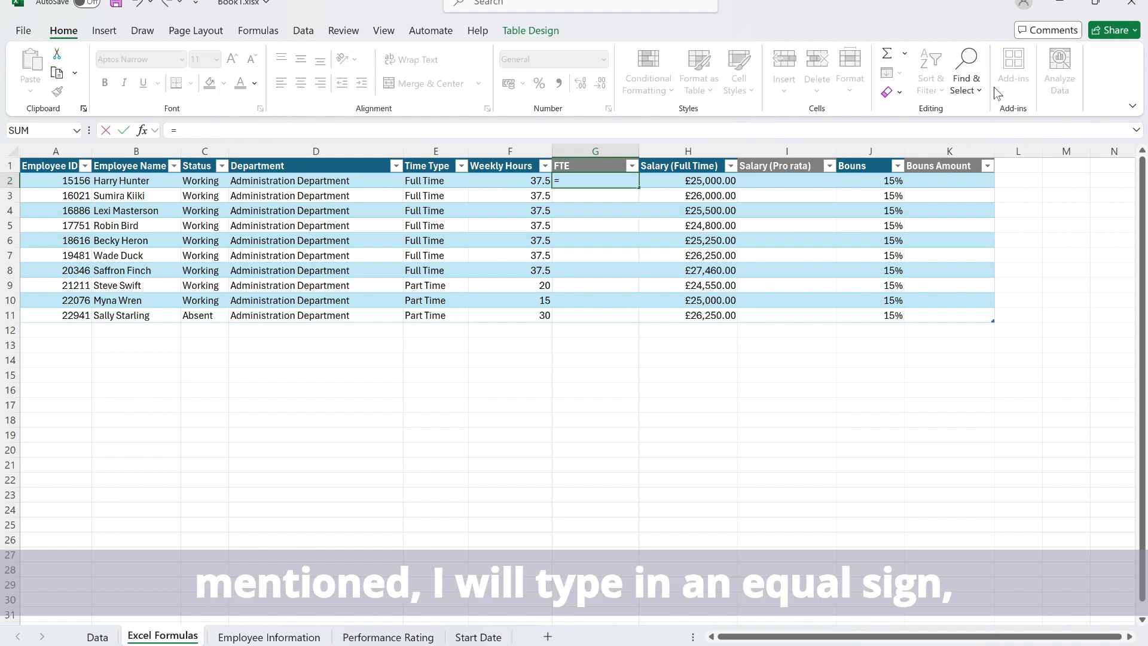
type("SUM")
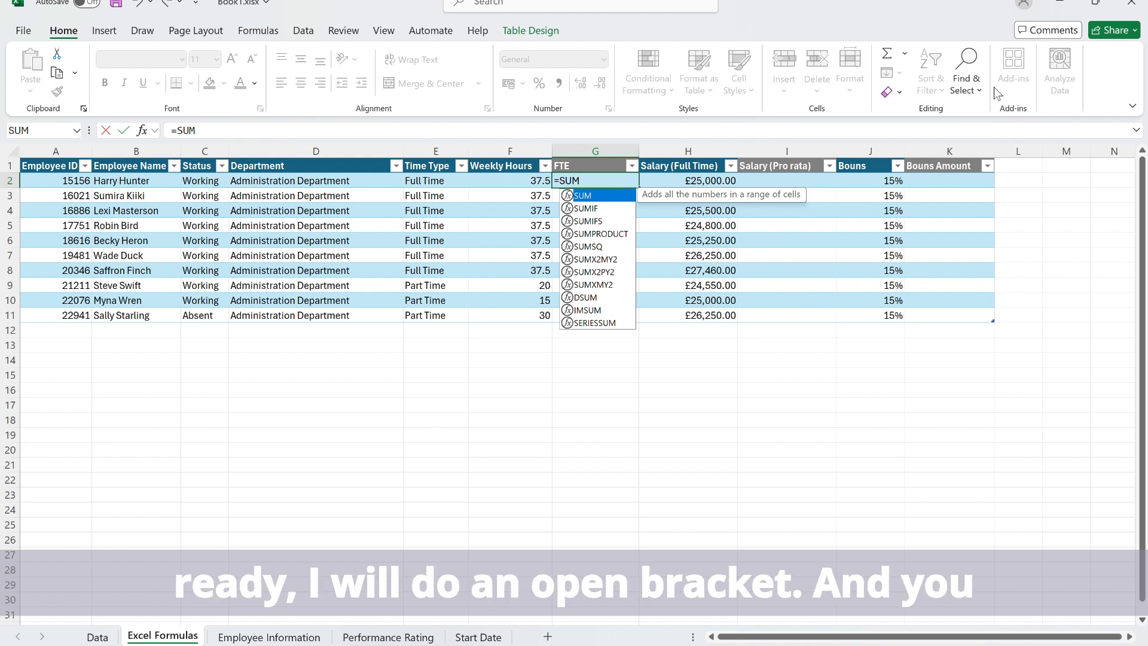
type("(")
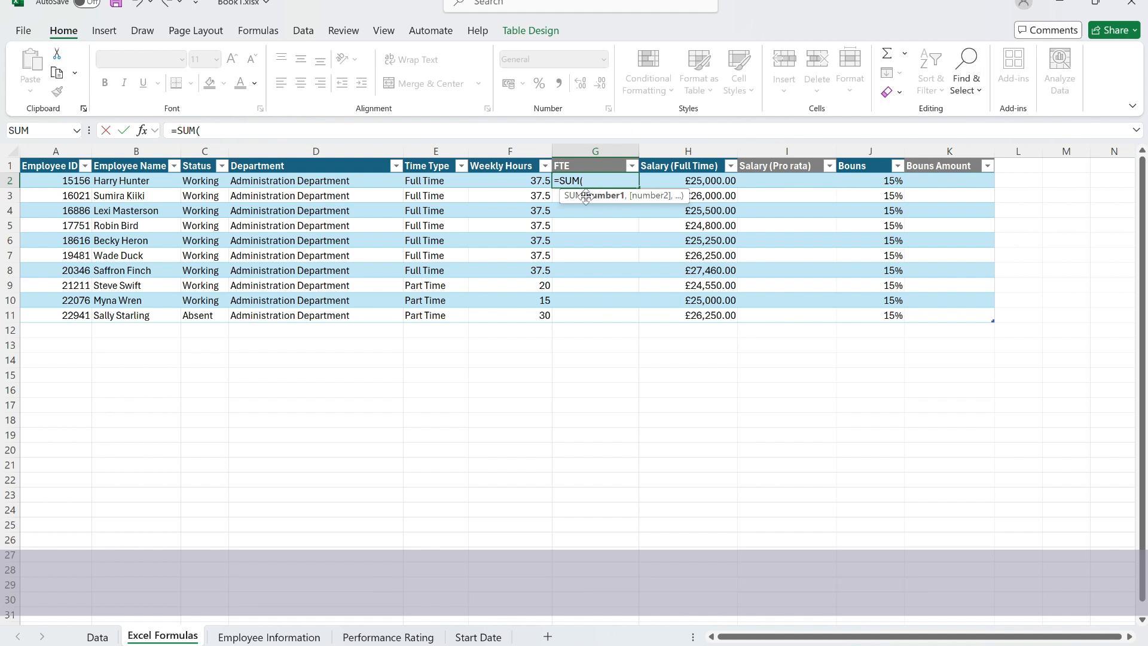
left_click(502, 181)
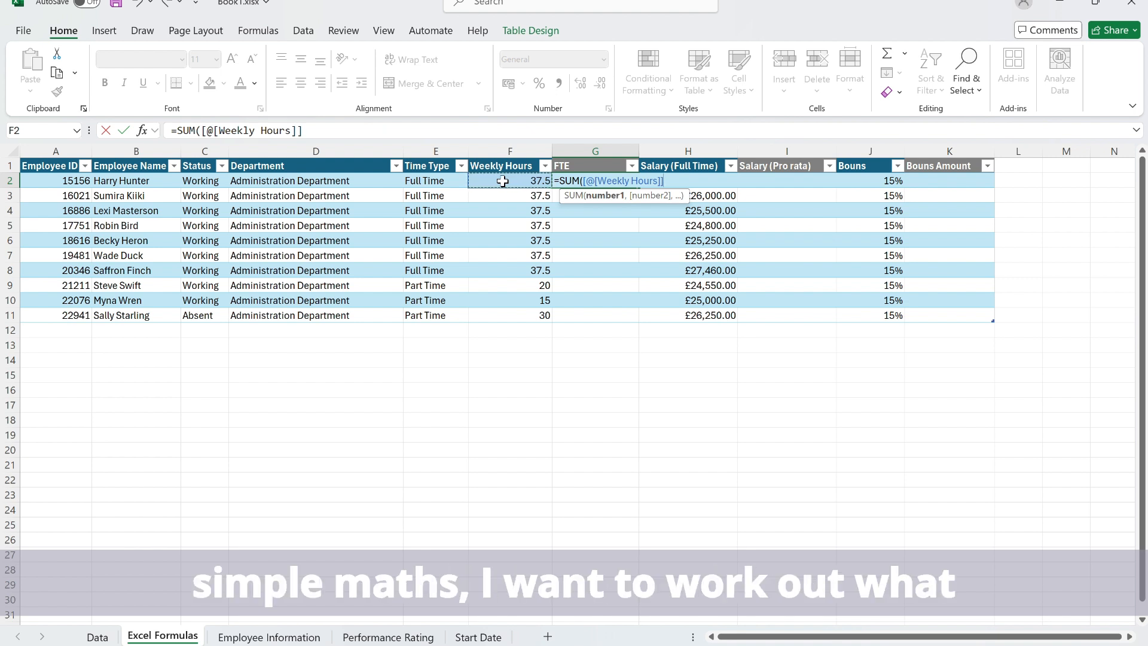
type("/")
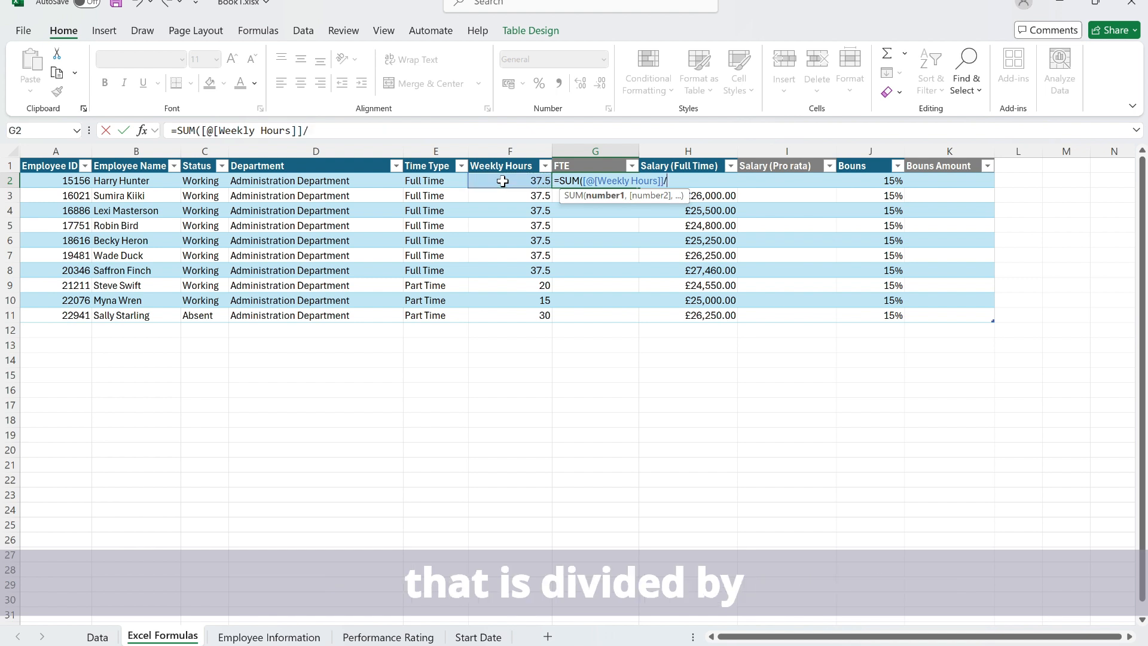
type("37.5")
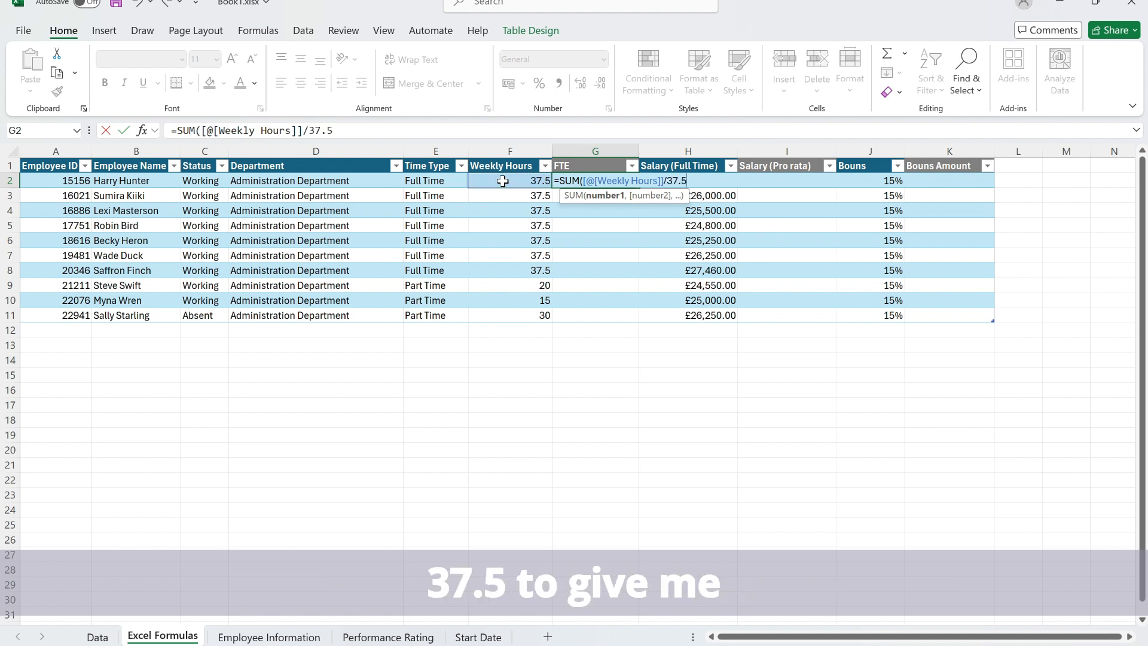
type(")")
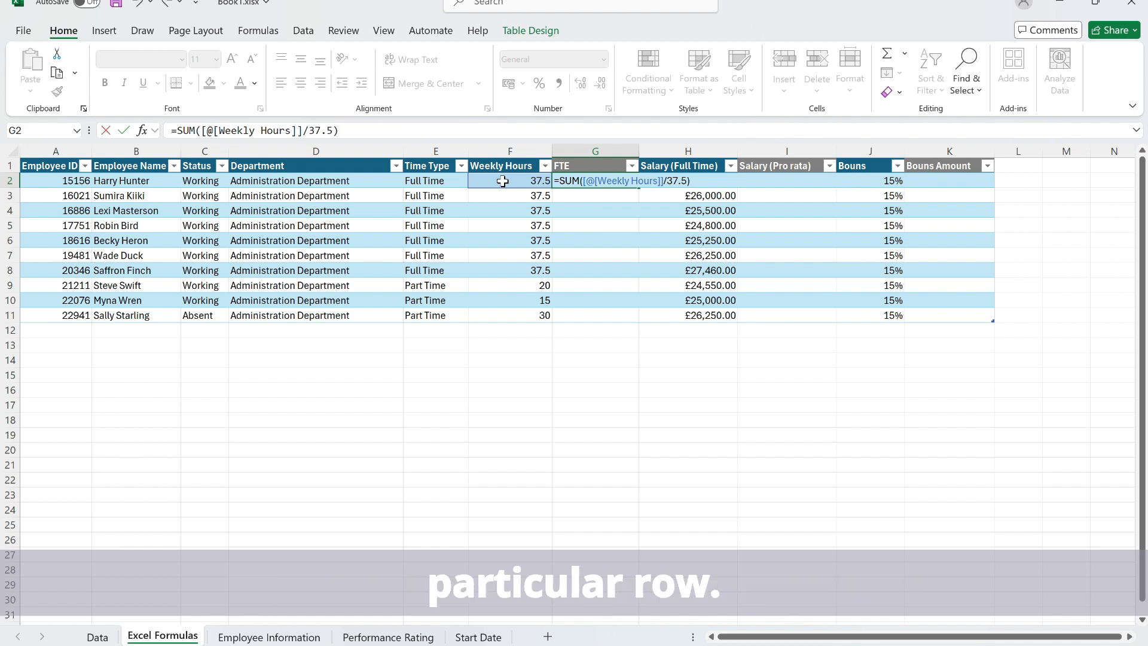
key("Return")
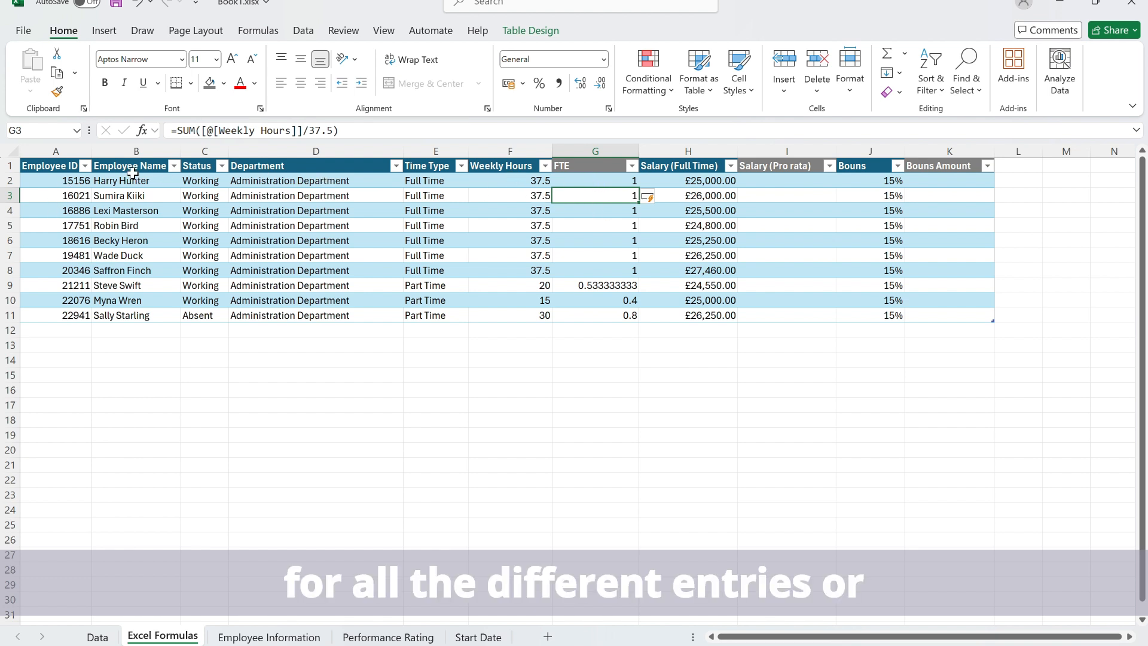
Step: Format the FTE values in G2:G11 to show two decimal places
left_click(610, 315)
left_click_drag(609, 316, 603, 180)
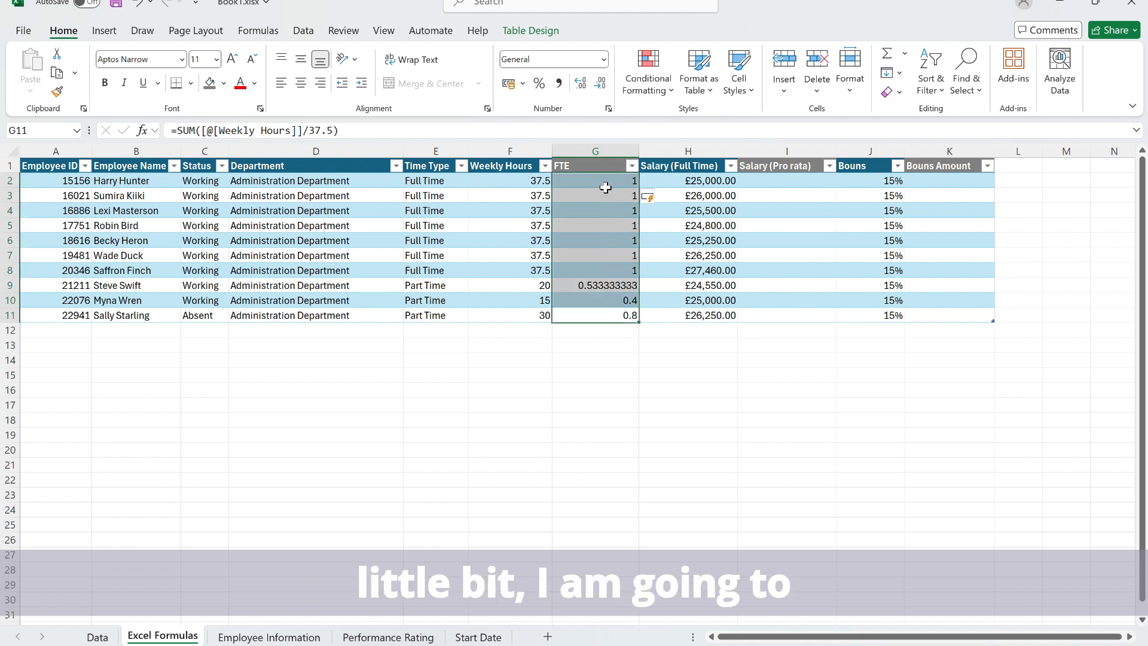
left_click(601, 87)
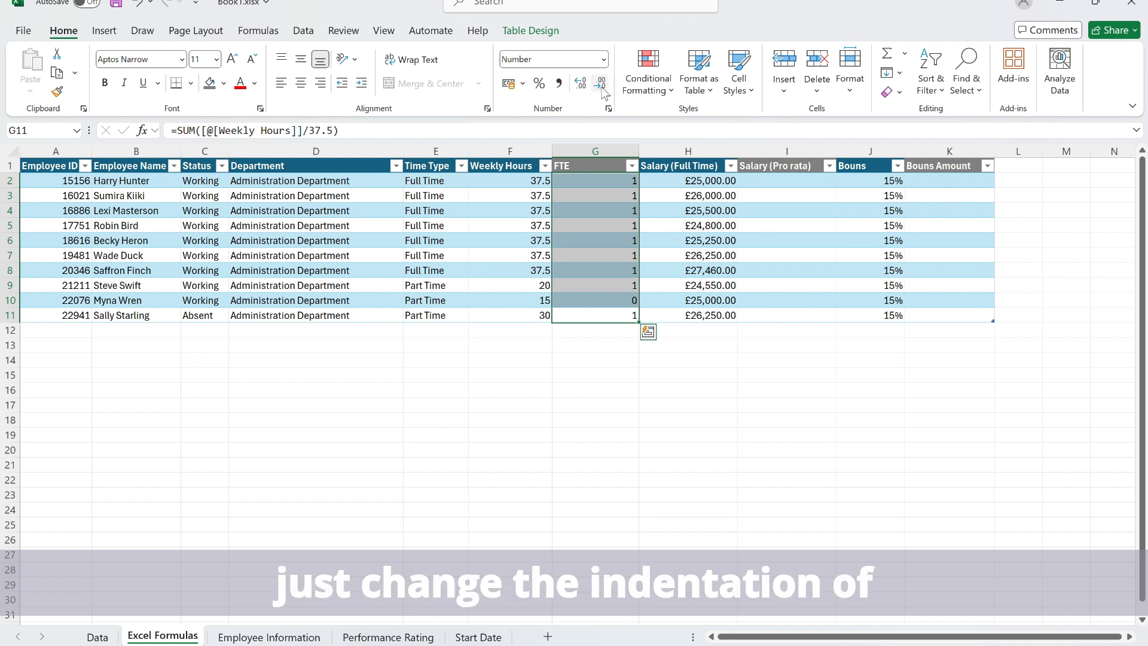
left_click(581, 85)
left_click(581, 86)
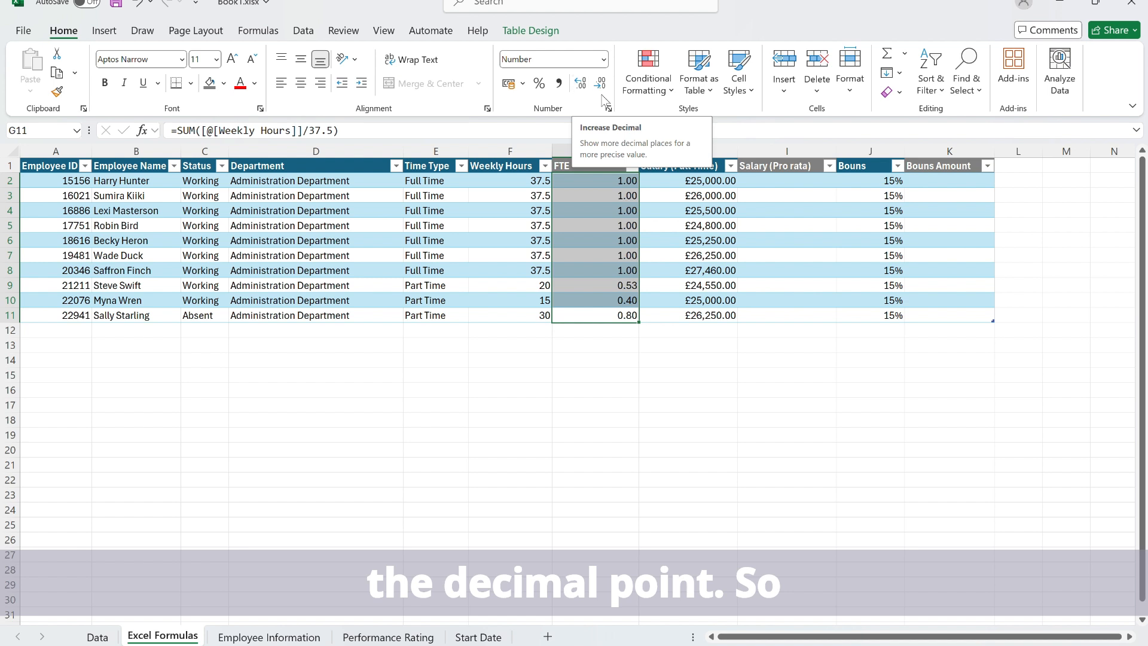
left_click(622, 195)
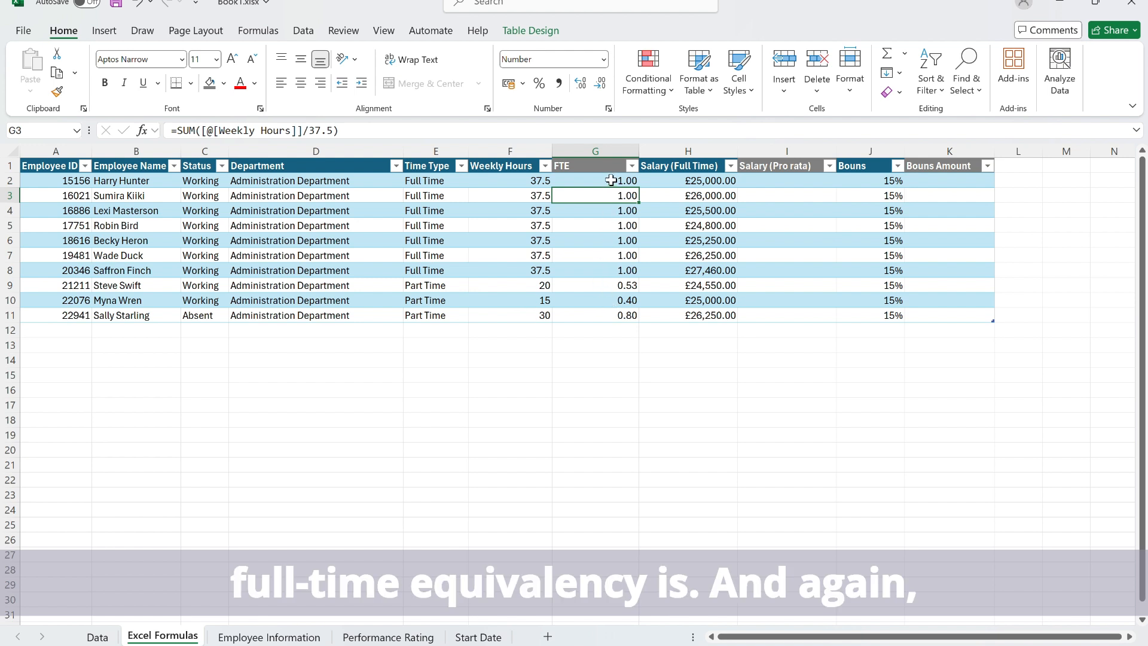
Step: Fill the Salary (Pro rata) column with a SUM formula in I2 that multiplies Salary (Full Time) by FTE
left_click(770, 182)
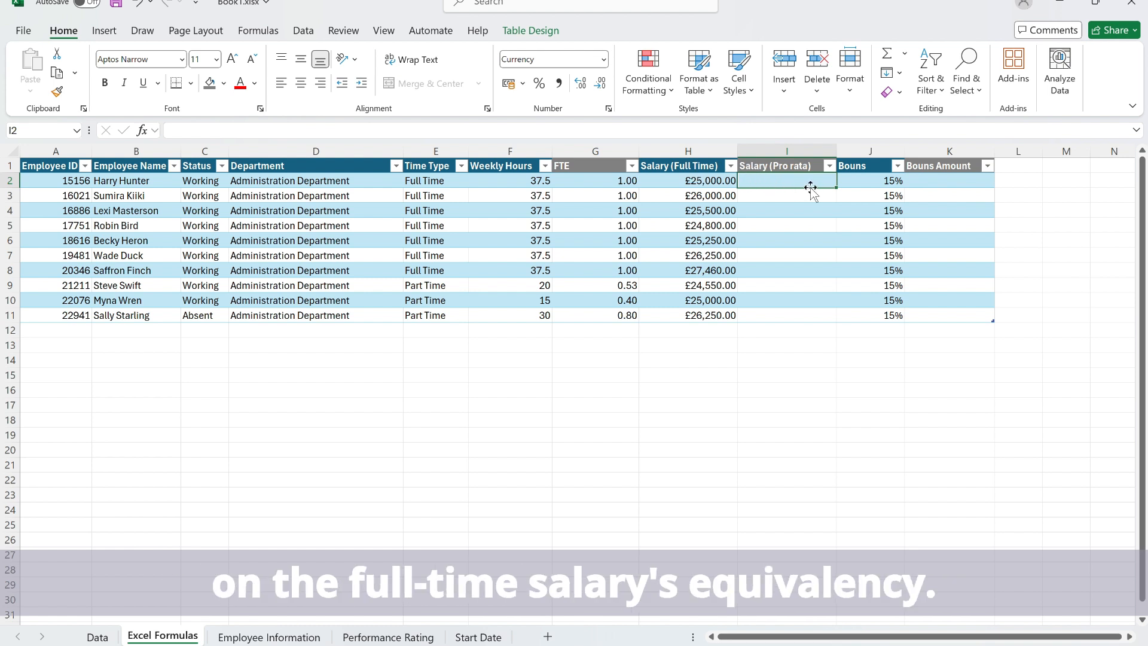
type("=")
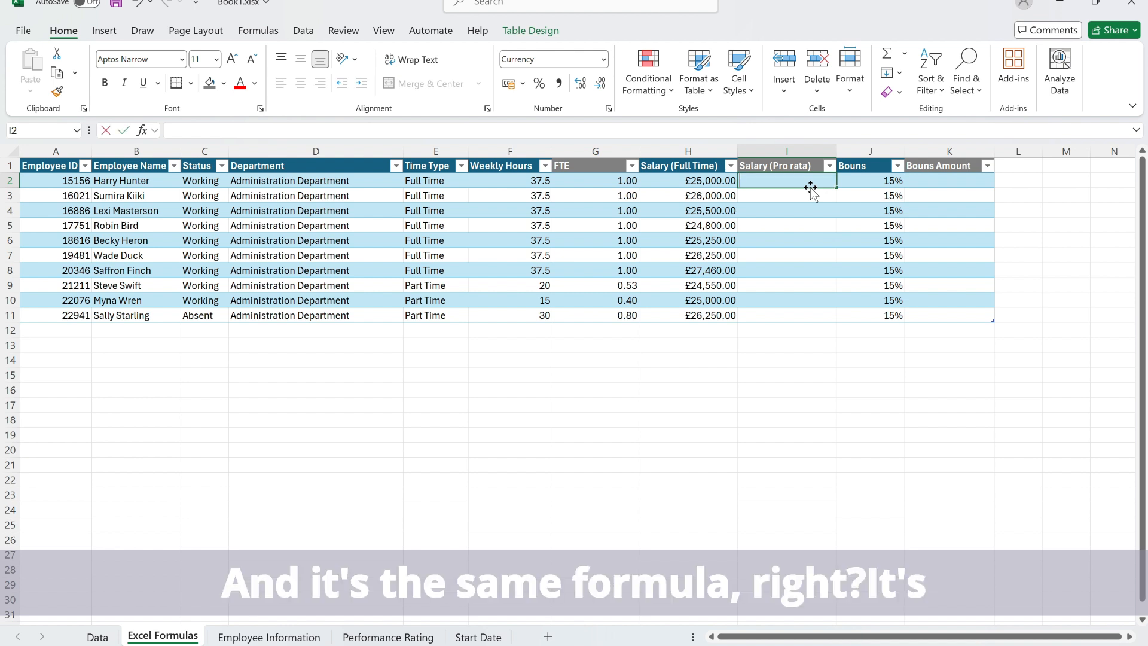
type("=SUM")
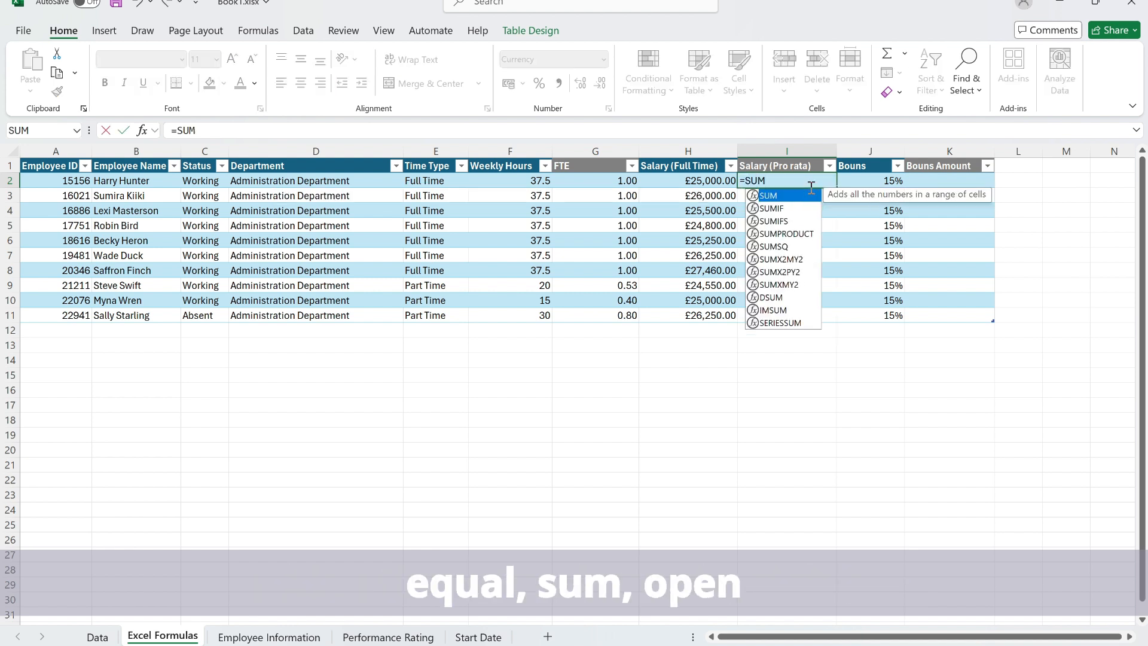
type("(")
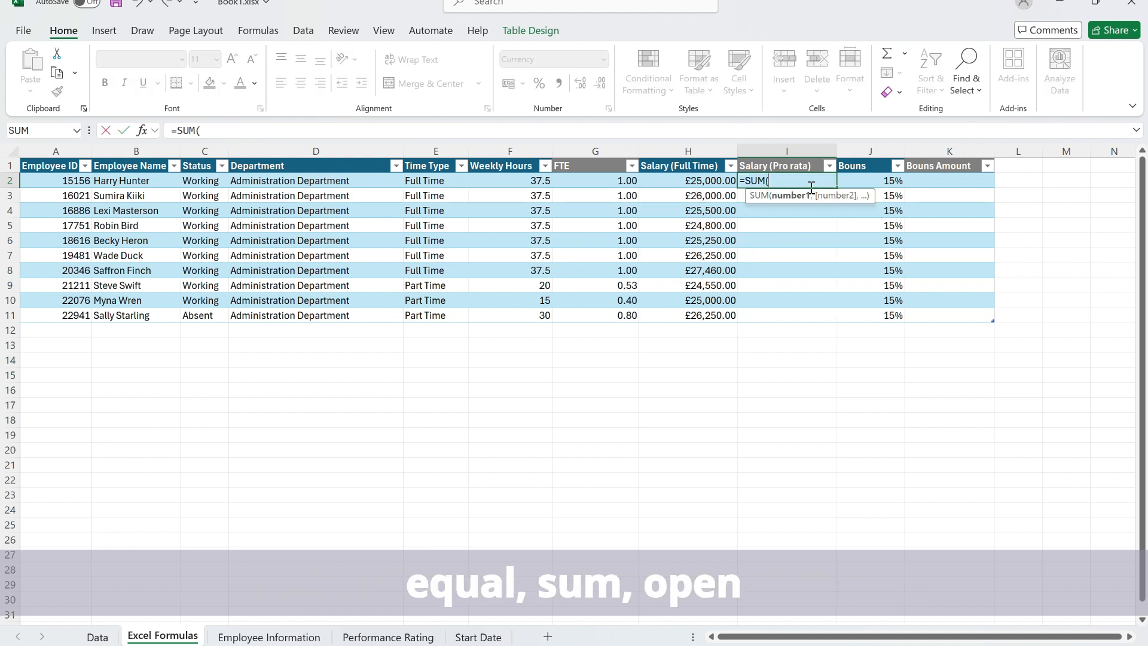
left_click(703, 183)
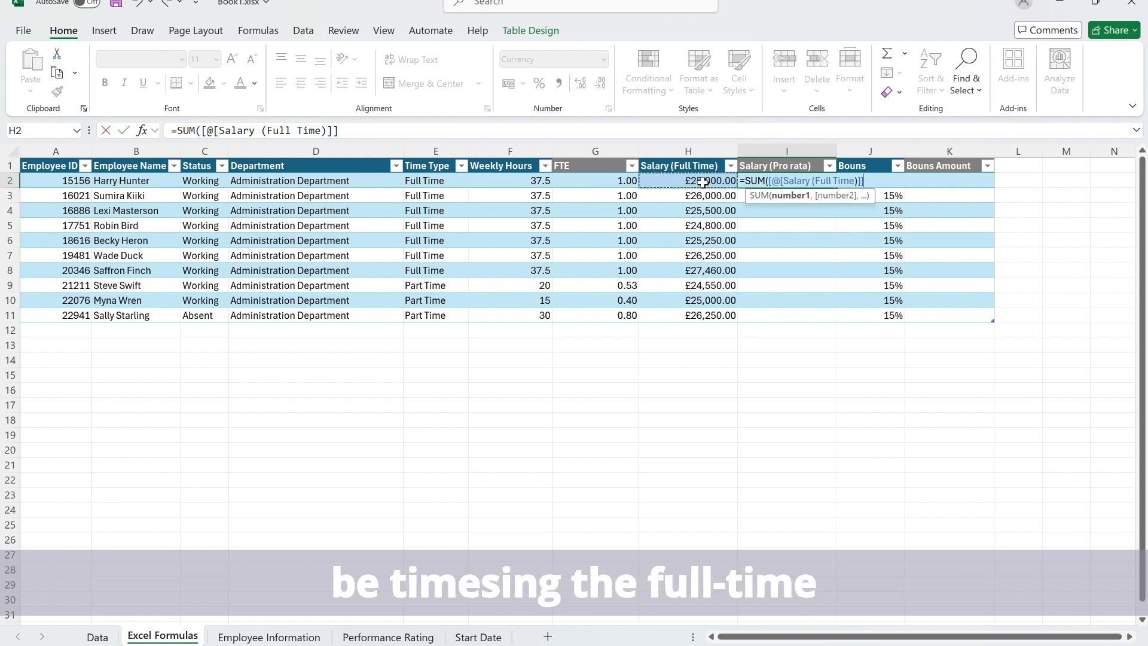
type("*")
left_click(604, 180)
type(")")
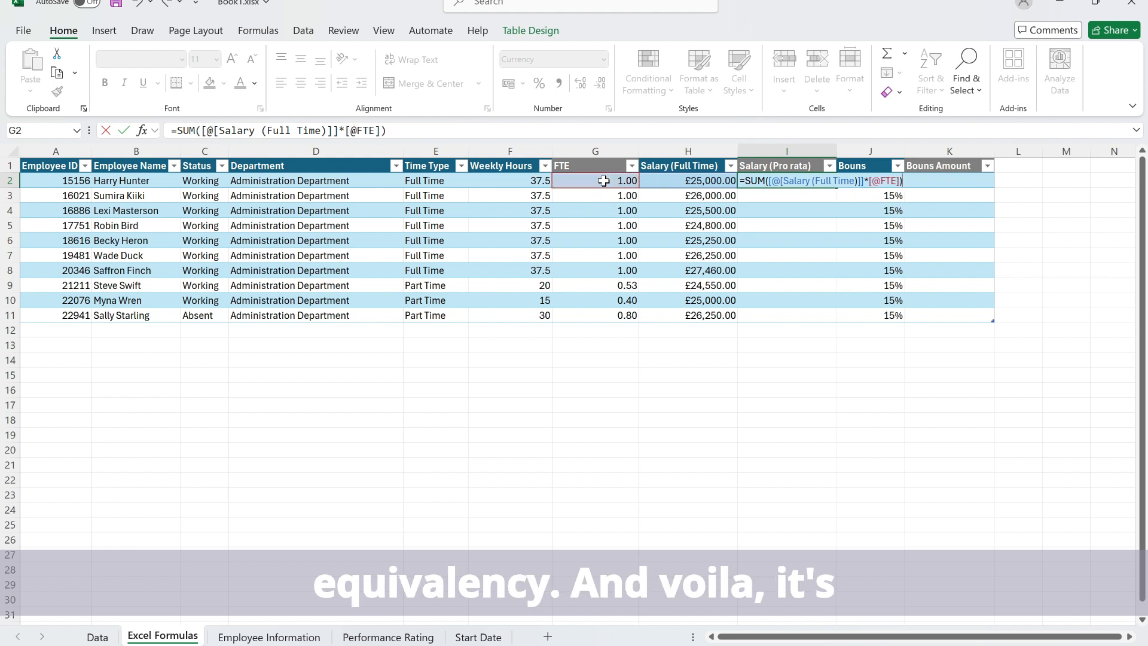
key("Return")
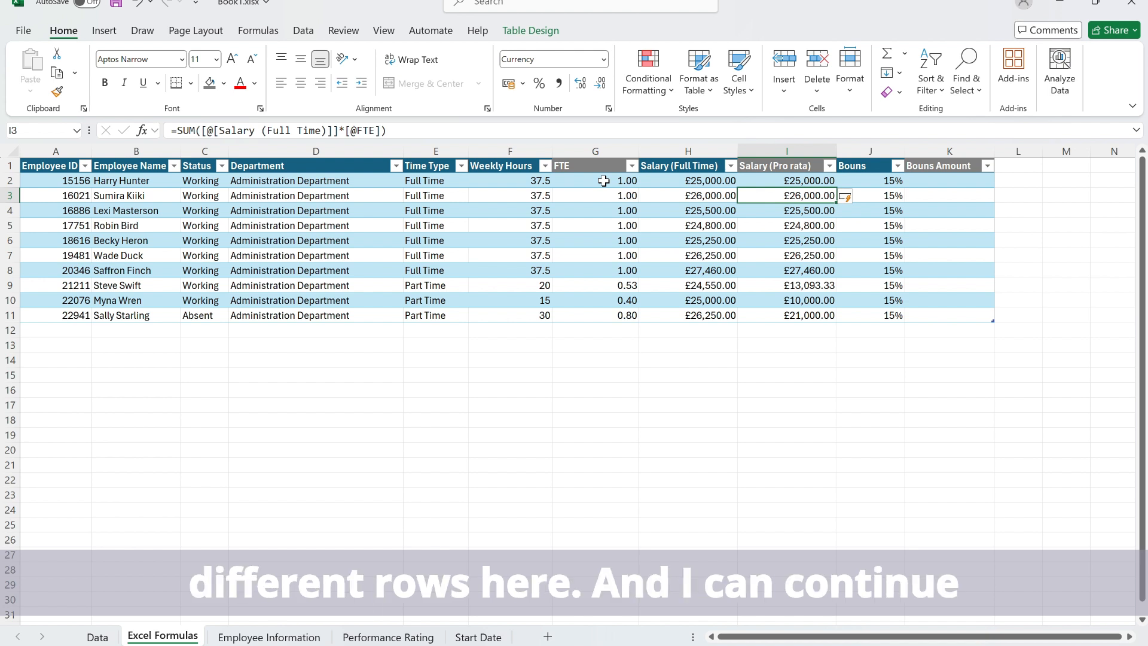
Step: Fill the Bouns Amount column with a SUM formula in K2 that multiplies Salary (Pro rata) by Bouns
left_click(927, 180)
double_click(958, 178)
type("=")
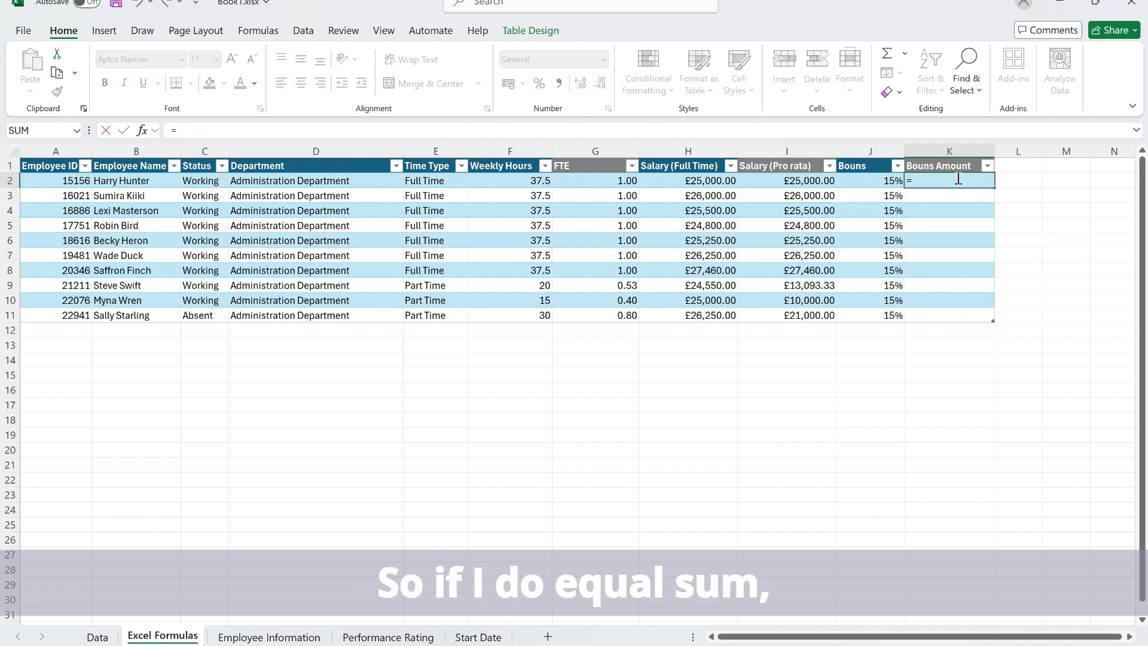
type("sum(")
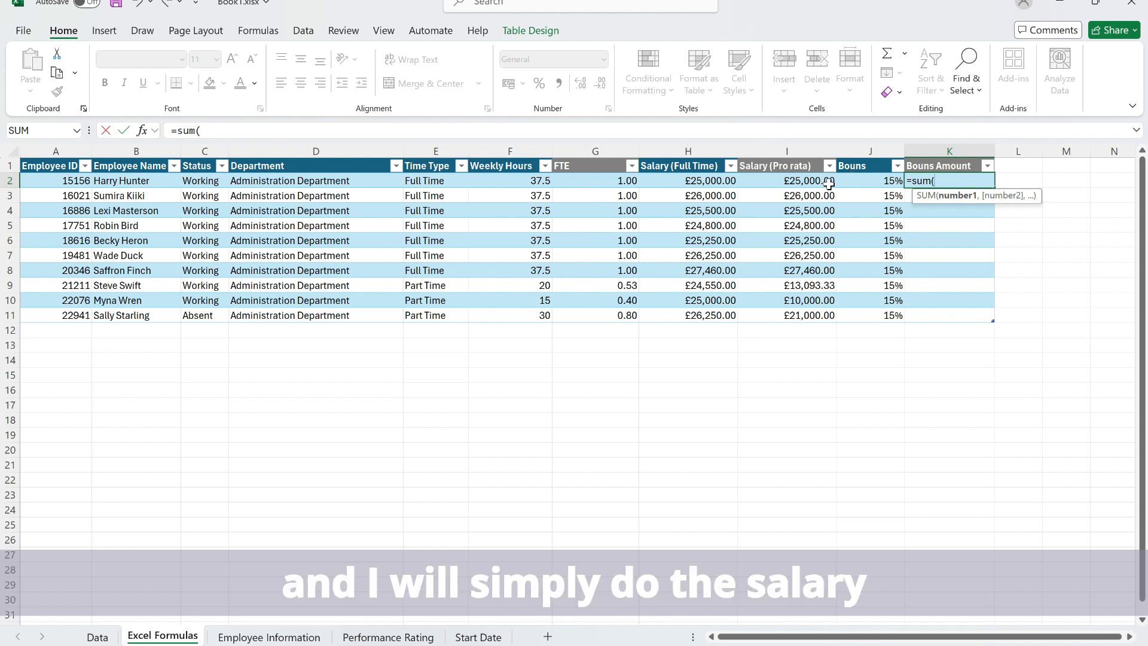
left_click(783, 185)
type("*")
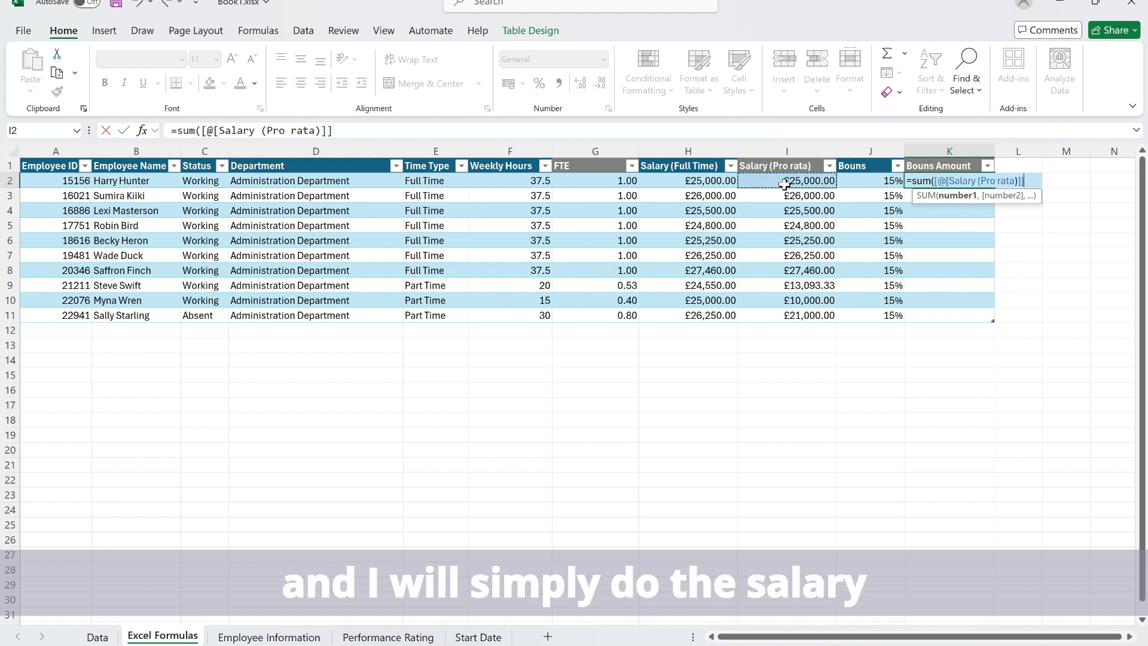
left_click(875, 185)
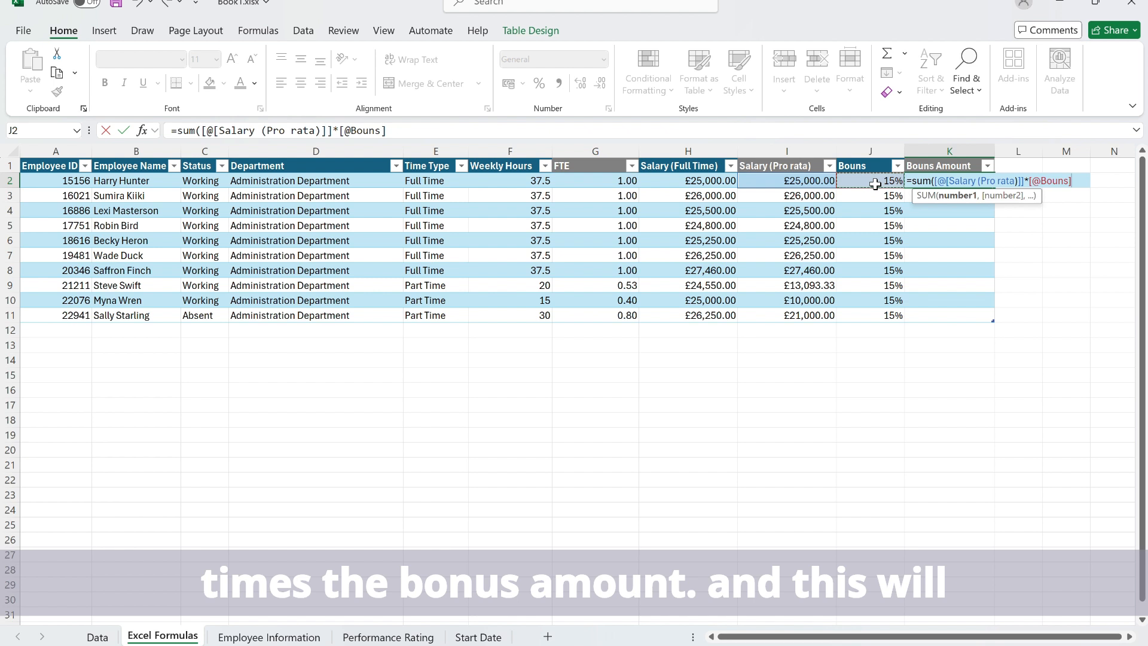
type(")")
key("Return")
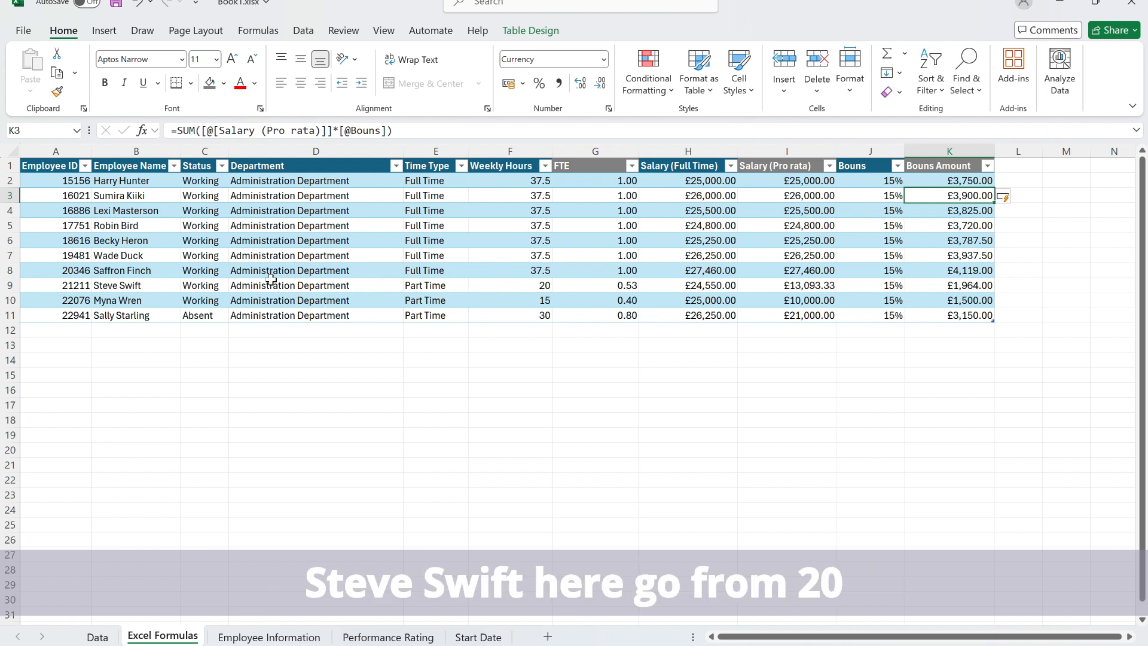
Step: Set the Weekly Hours in F9, the first part-time employee's row, to 25
left_click(540, 286)
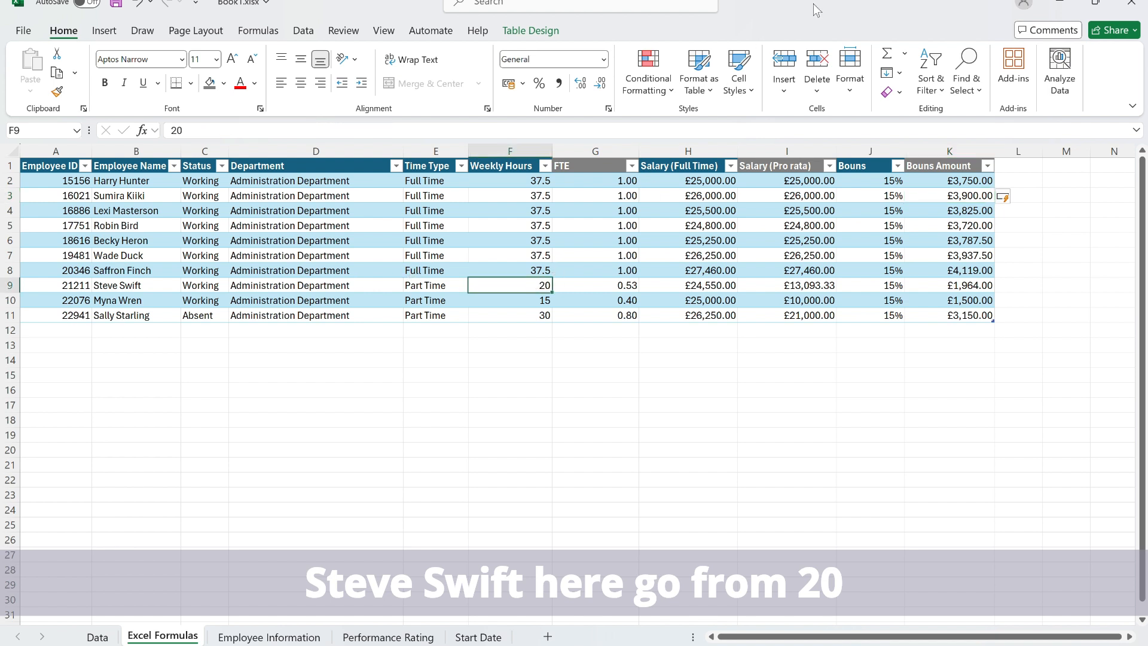
type("25")
key("Return")
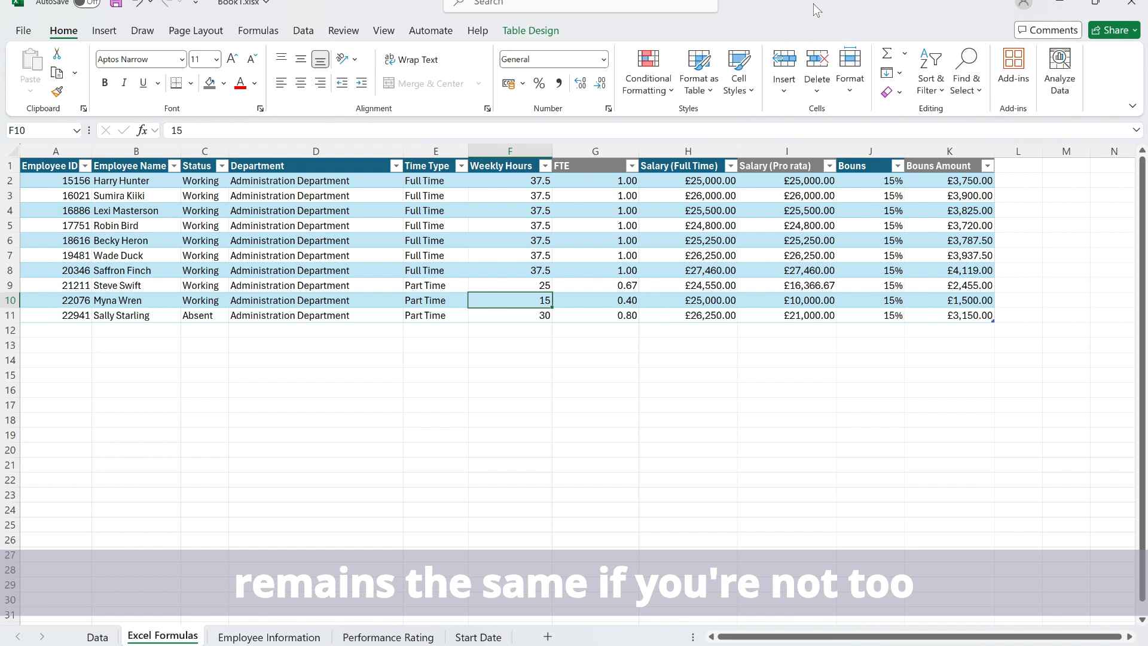
Step: Examine the function arguments of the FTE formula in G2, and close them without changes
left_click(585, 186)
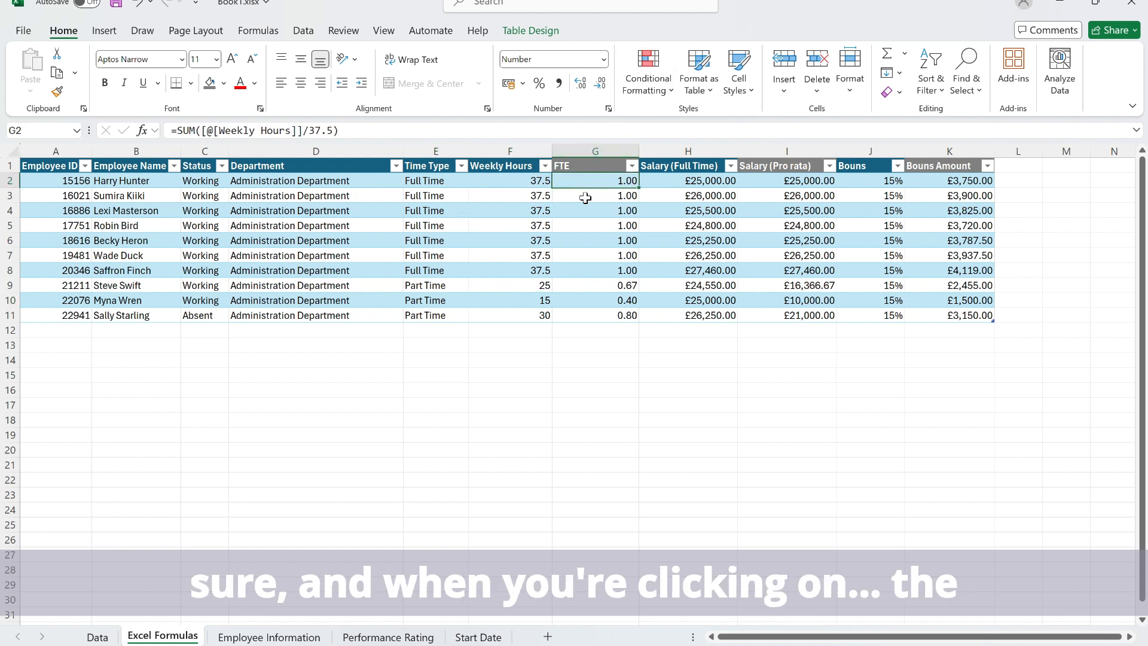
left_click(143, 135)
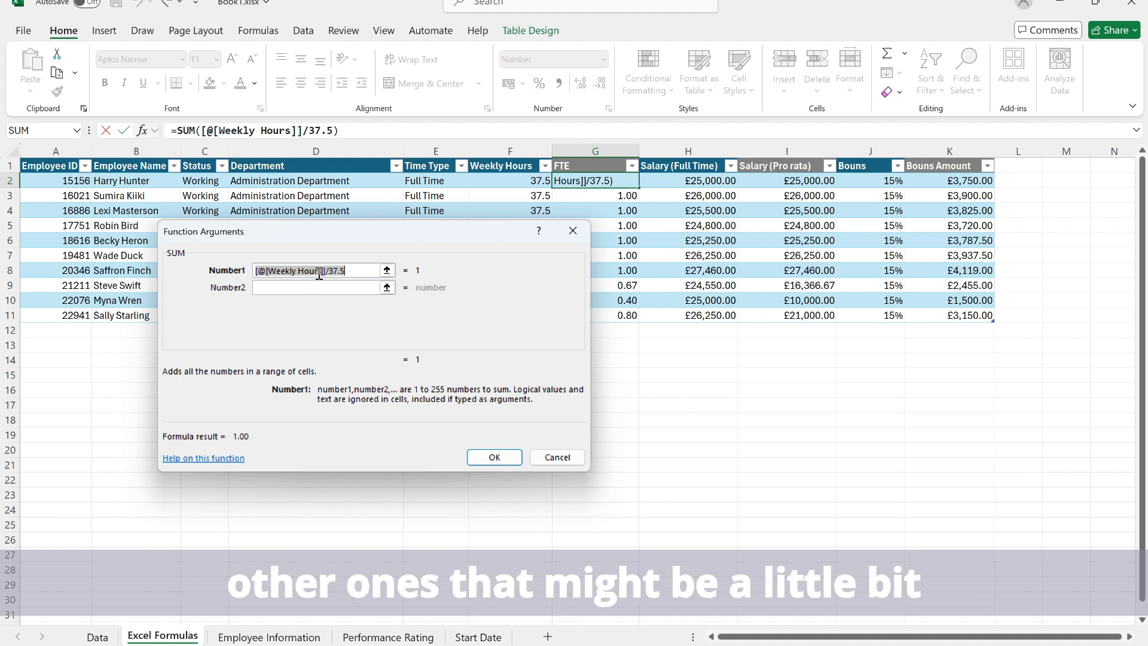
left_click(572, 231)
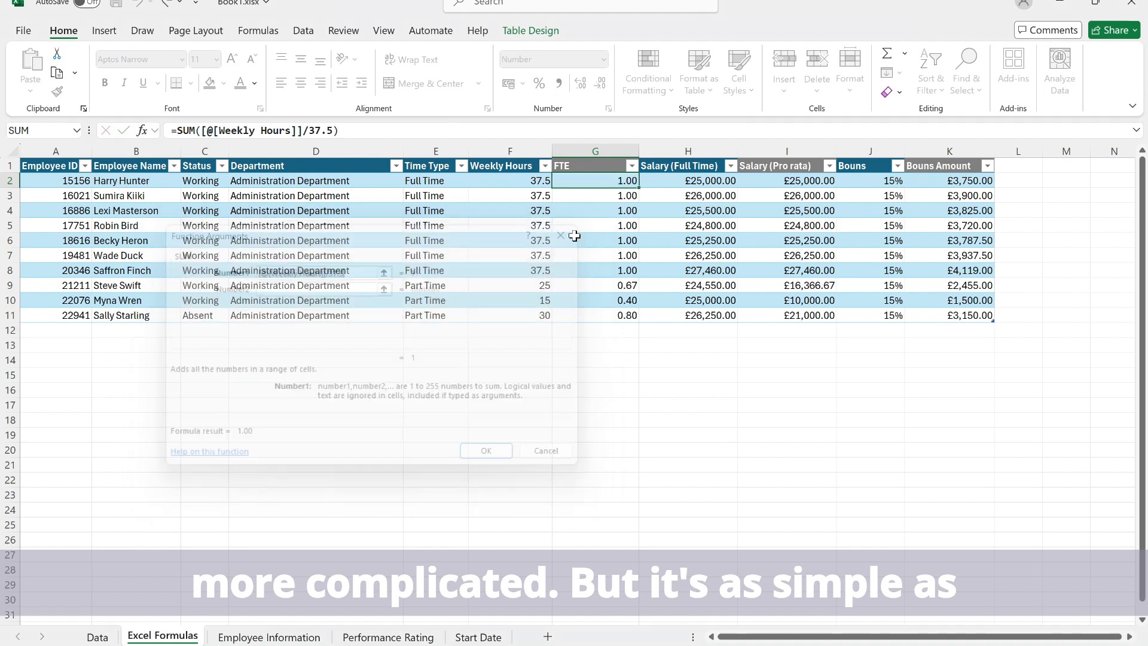